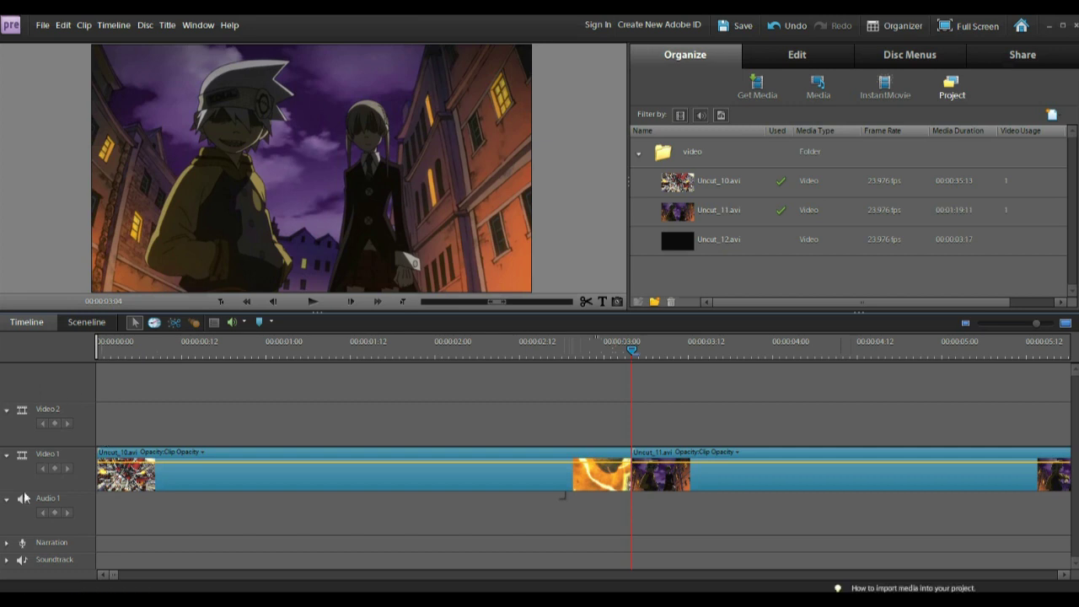
- Cancel adding new tracks, then show the first clip's frame at about 00:00:01:02
{"action": "right_click", "coordinate": [86, 434]}
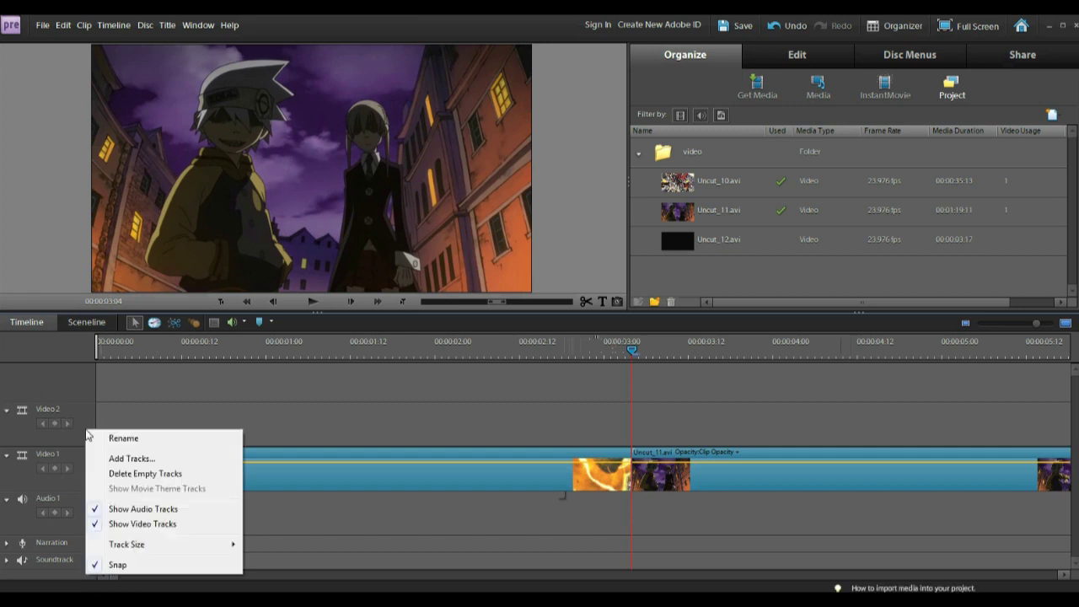
{"action": "left_click", "coordinate": [138, 460]}
{"action": "left_click", "coordinate": [427, 330]}
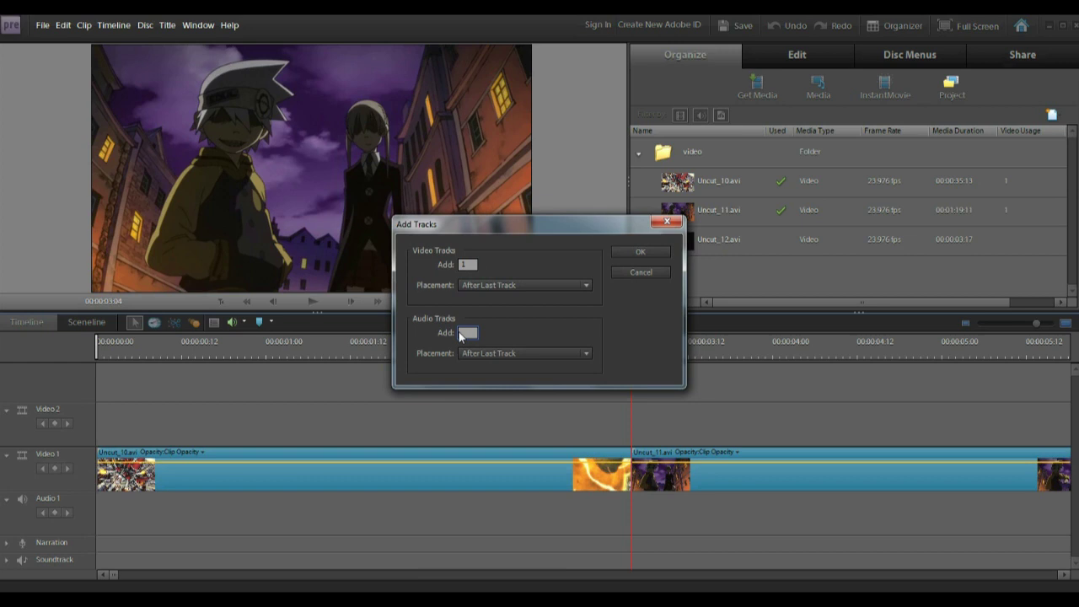
{"action": "key", "text": "BackSpace"}
{"action": "left_click", "coordinate": [655, 272]}
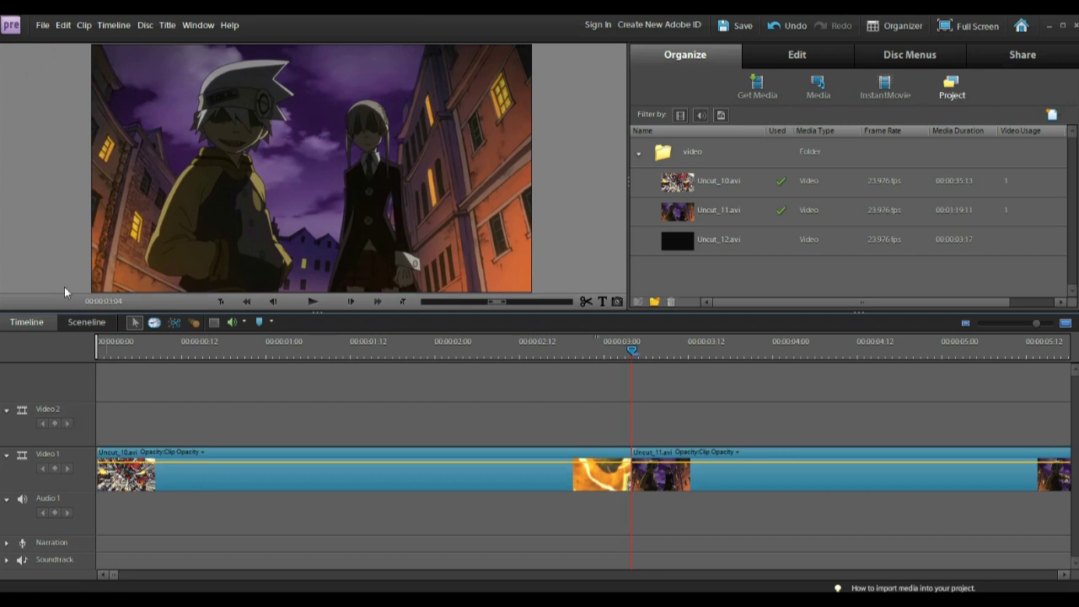
{"action": "left_click", "coordinate": [42, 25]}
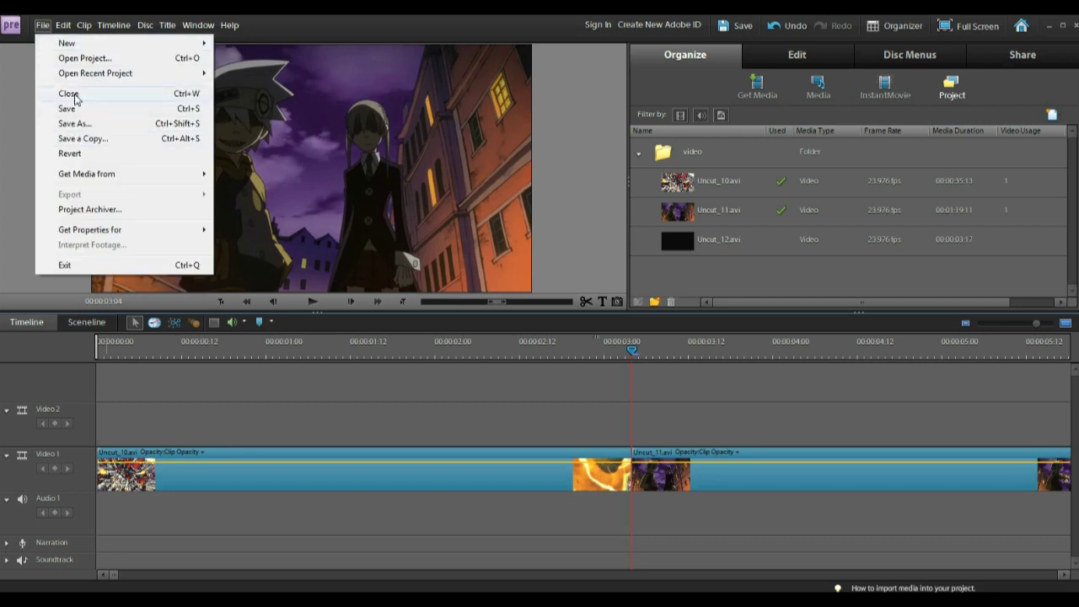
{"action": "left_click", "coordinate": [280, 352]}
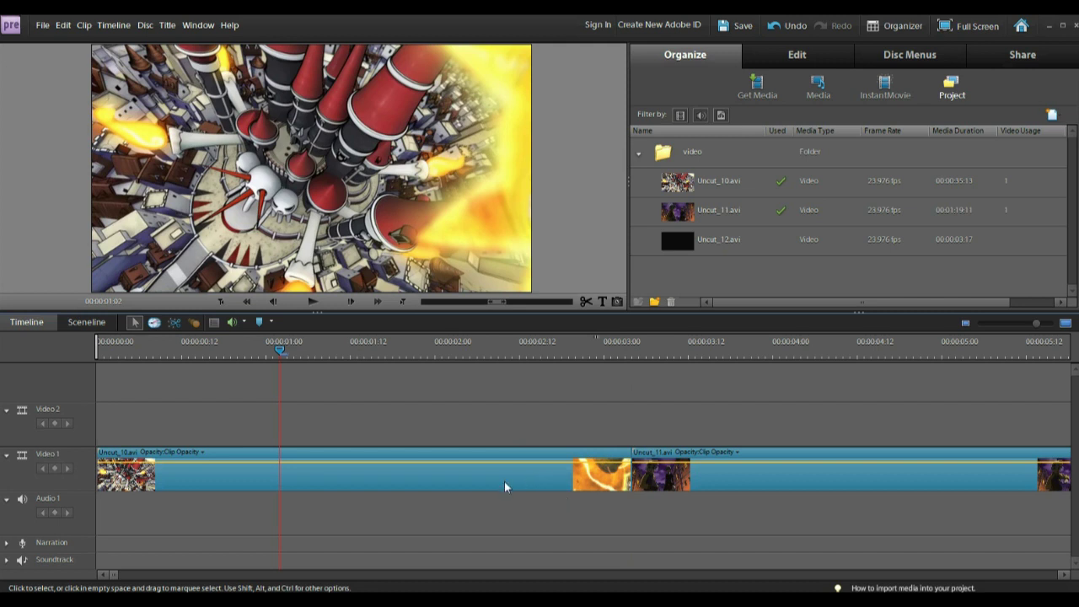
- Move Uncut_10.avi up onto Video 2 and set the current time just past three seconds
{"action": "left_click_drag", "start_coordinate": [502, 481], "coordinate": [508, 426]}
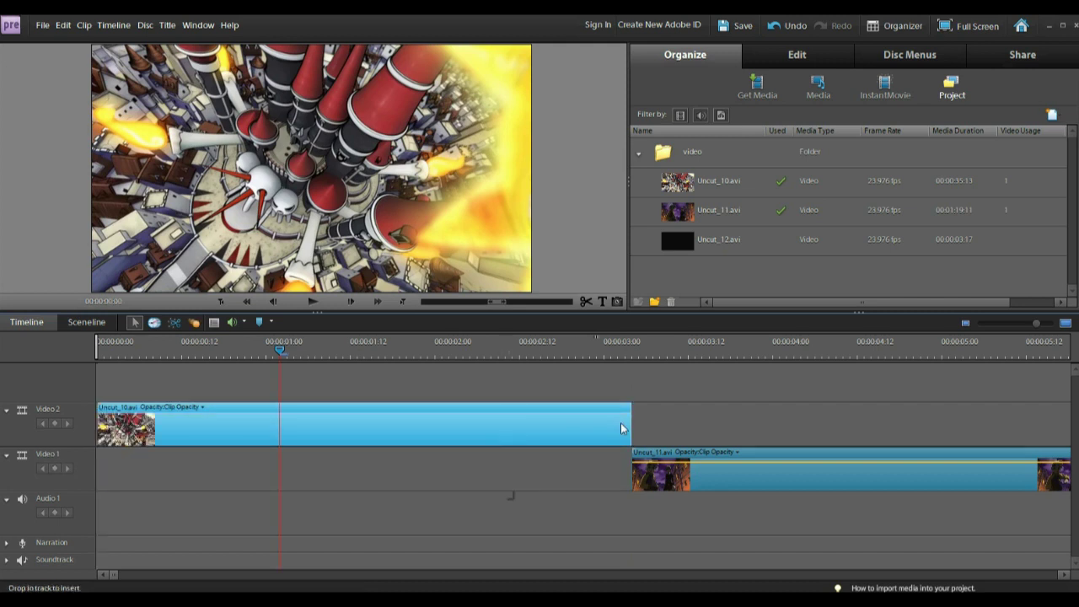
{"action": "left_click", "coordinate": [631, 344]}
{"action": "left_click_drag", "start_coordinate": [631, 344], "coordinate": [694, 350]}
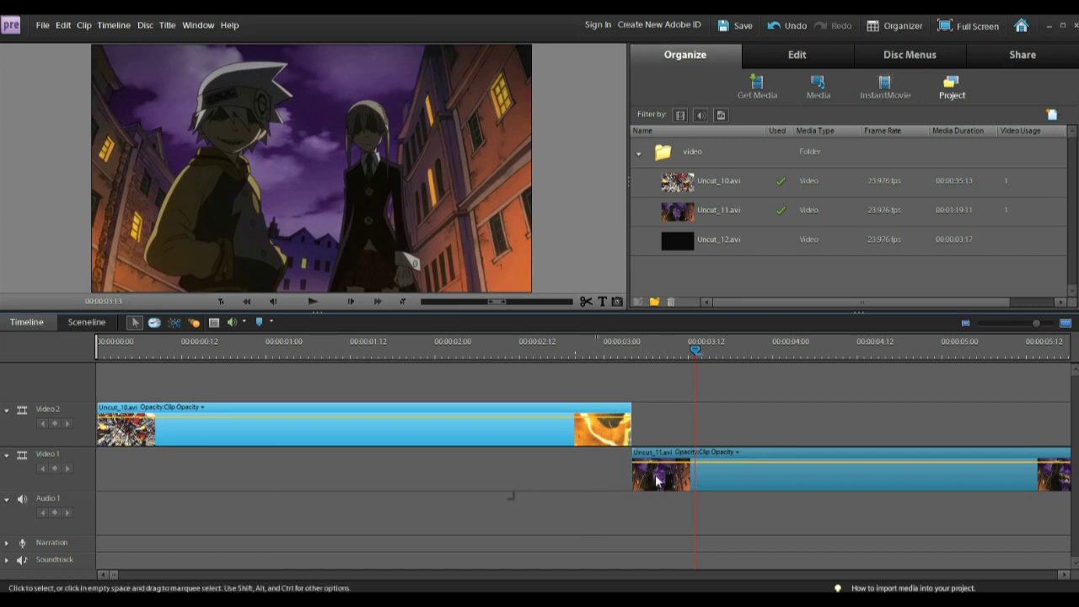
- Drag Uncut_11.avi left to -00:00:00:06 so it overlaps Uncut_10.avi's end
{"action": "left_click_drag", "start_coordinate": [657, 481], "coordinate": [619, 476]}
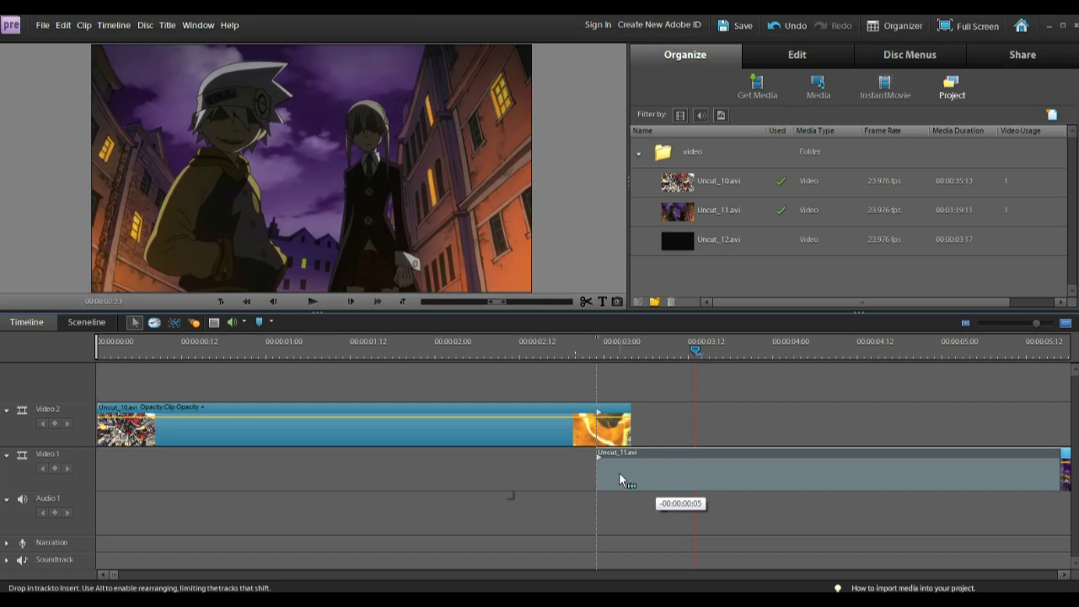
{"action": "left_click_drag", "start_coordinate": [620, 480], "coordinate": [612, 482]}
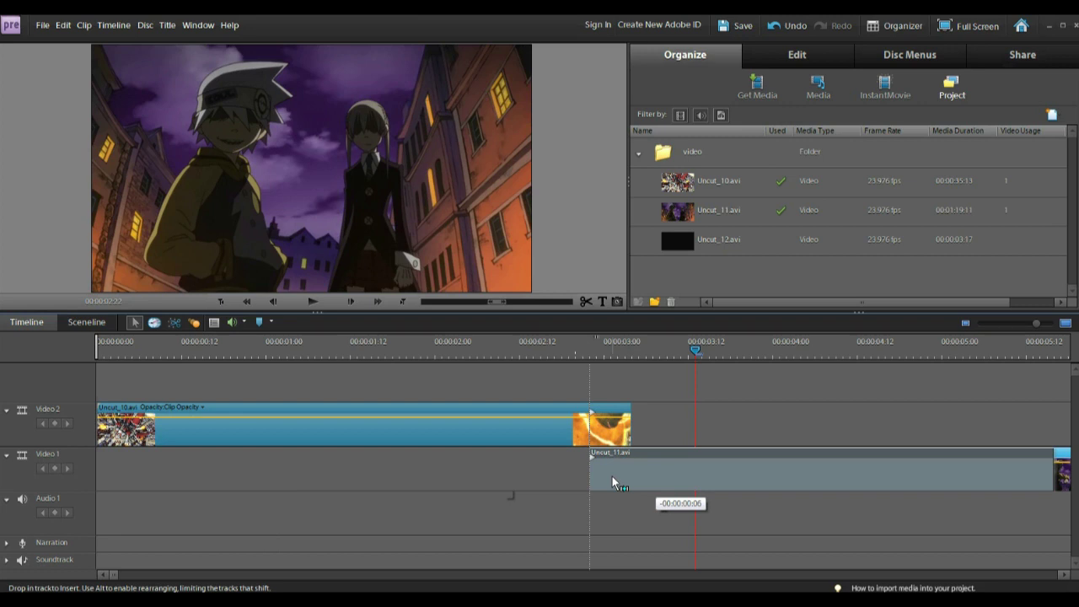
{"action": "left_click_drag", "start_coordinate": [612, 476], "coordinate": [609, 478]}
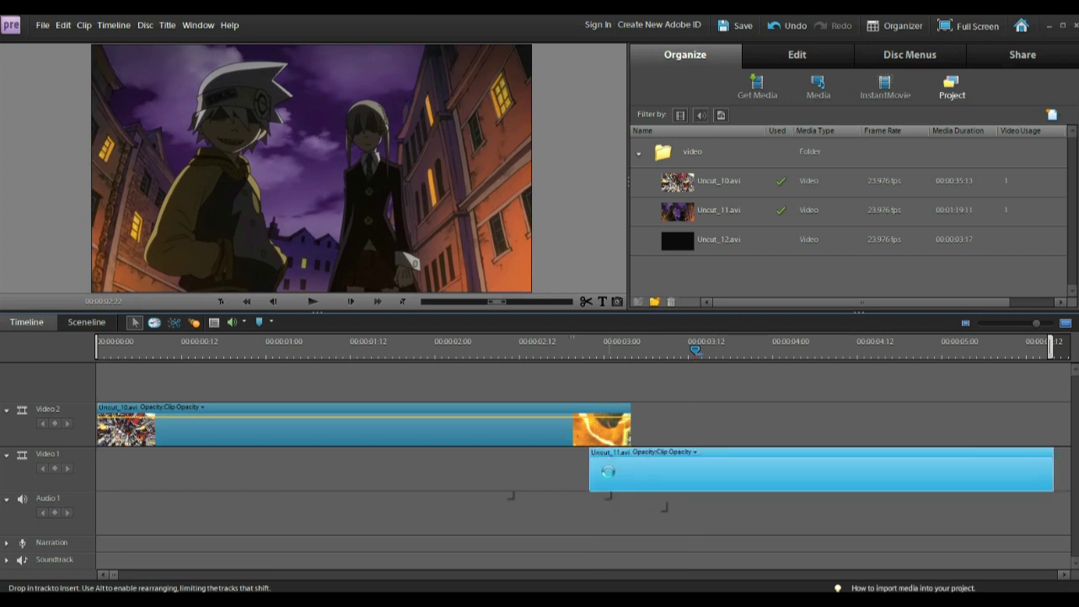
- Cut Uncut_10.avi on Video 2 at 00:00:02:22, where the overlap begins
{"action": "left_click", "coordinate": [592, 350]}
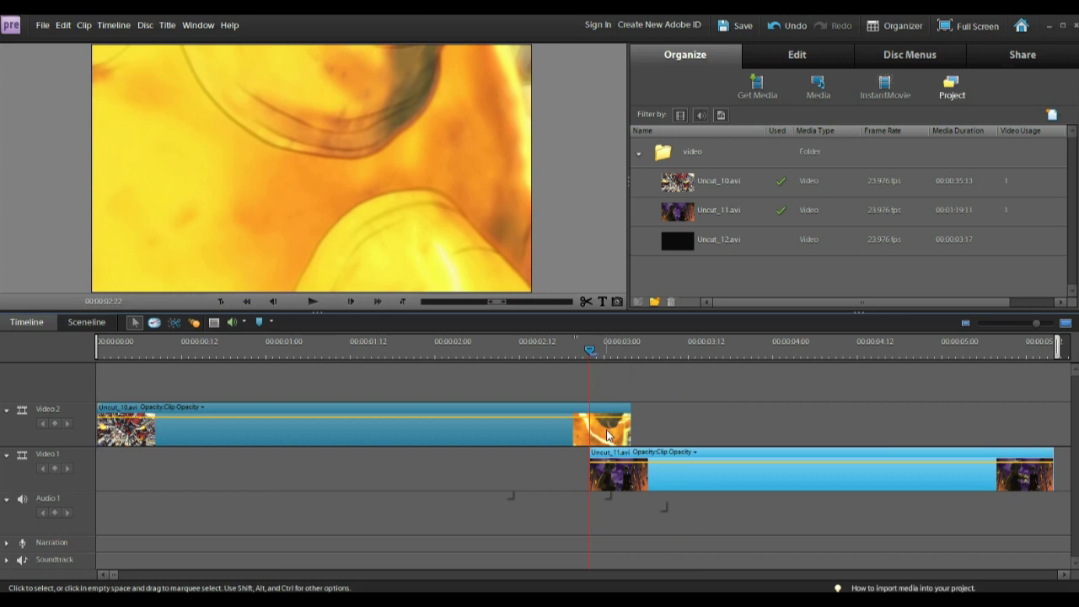
{"action": "left_click", "coordinate": [606, 429]}
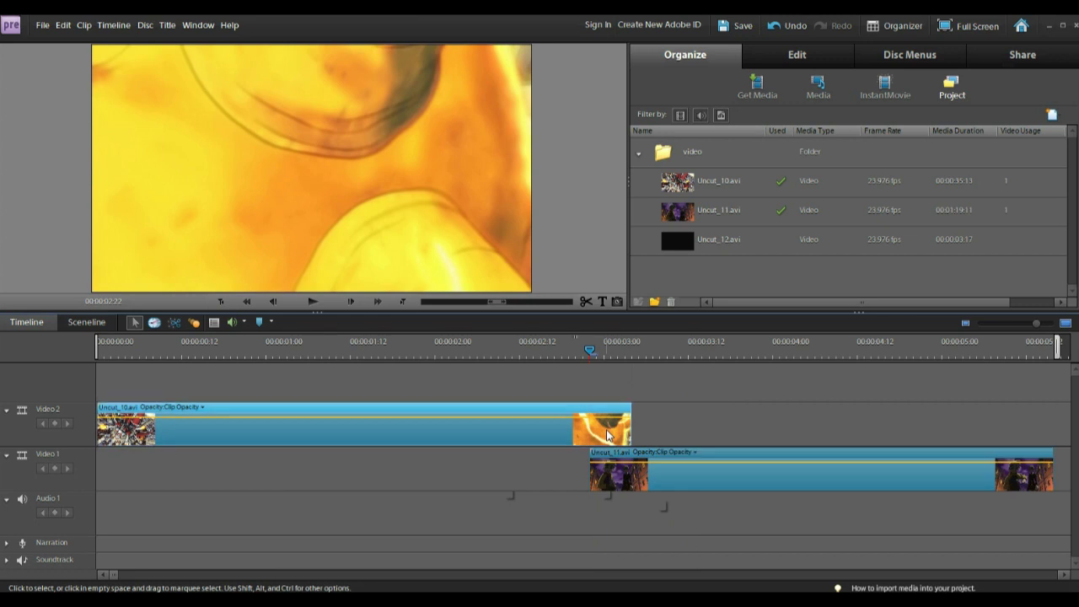
{"action": "left_click", "coordinate": [587, 302]}
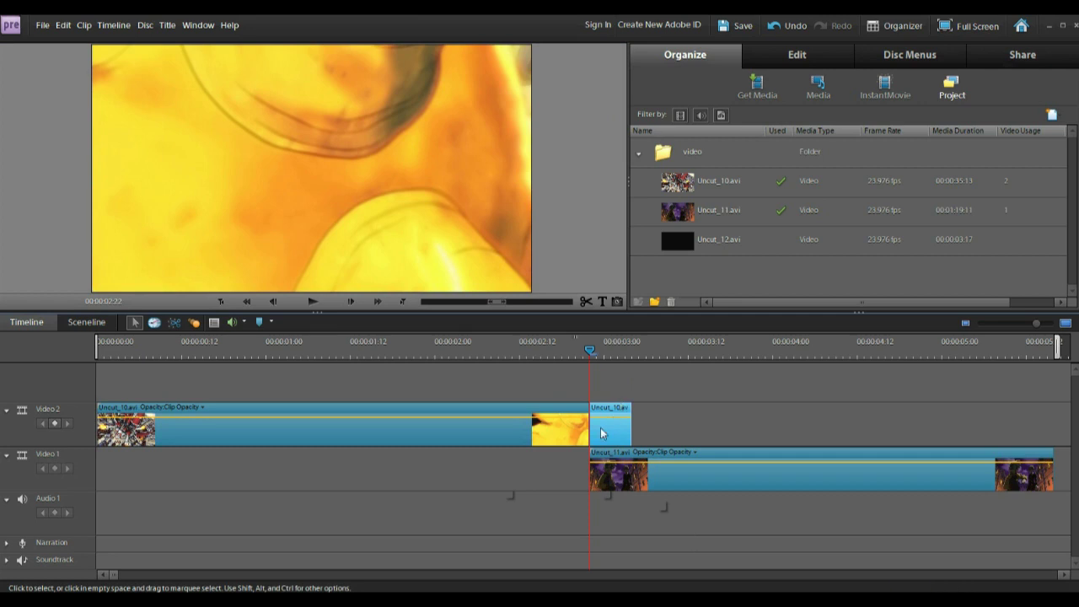
- Add opacity keyframes at 00:00:02:22 and 00:00:03:04 on the cut piece
{"action": "left_click", "coordinate": [56, 425]}
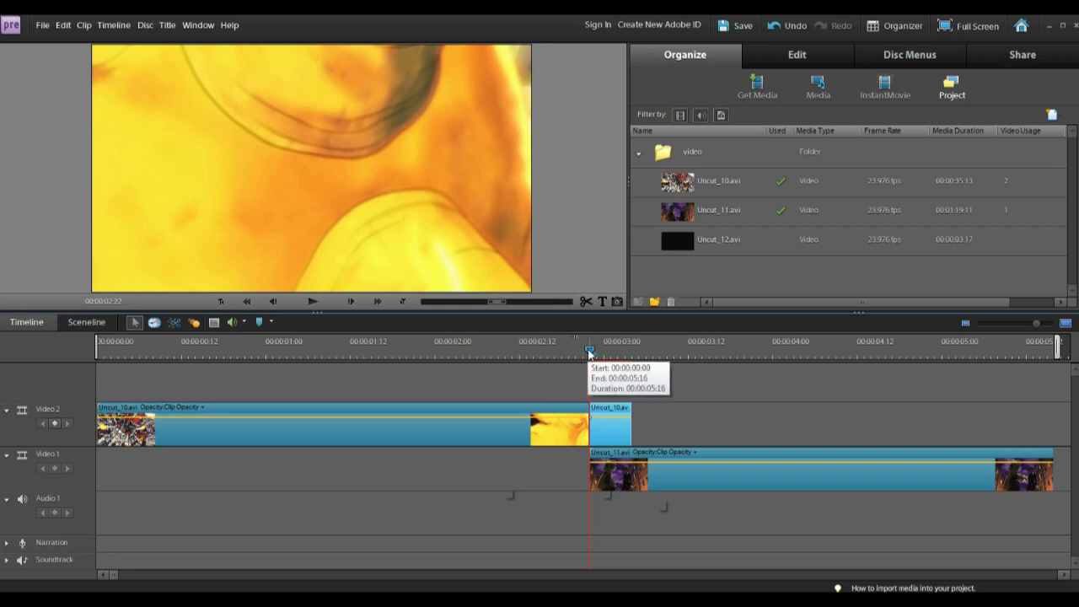
{"action": "left_click_drag", "start_coordinate": [589, 351], "coordinate": [631, 353]}
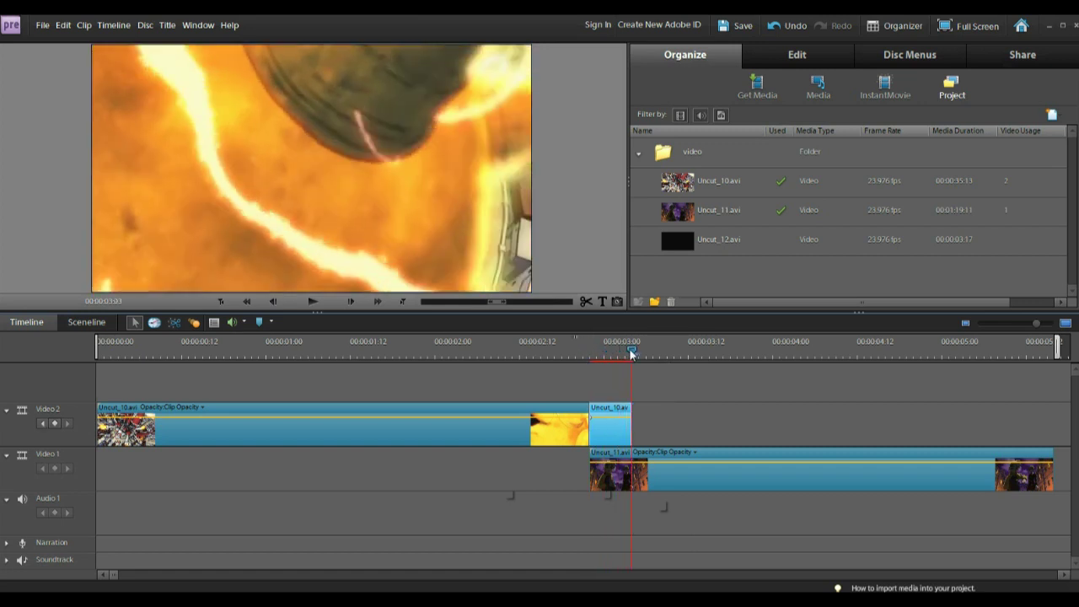
{"action": "left_click", "coordinate": [55, 423]}
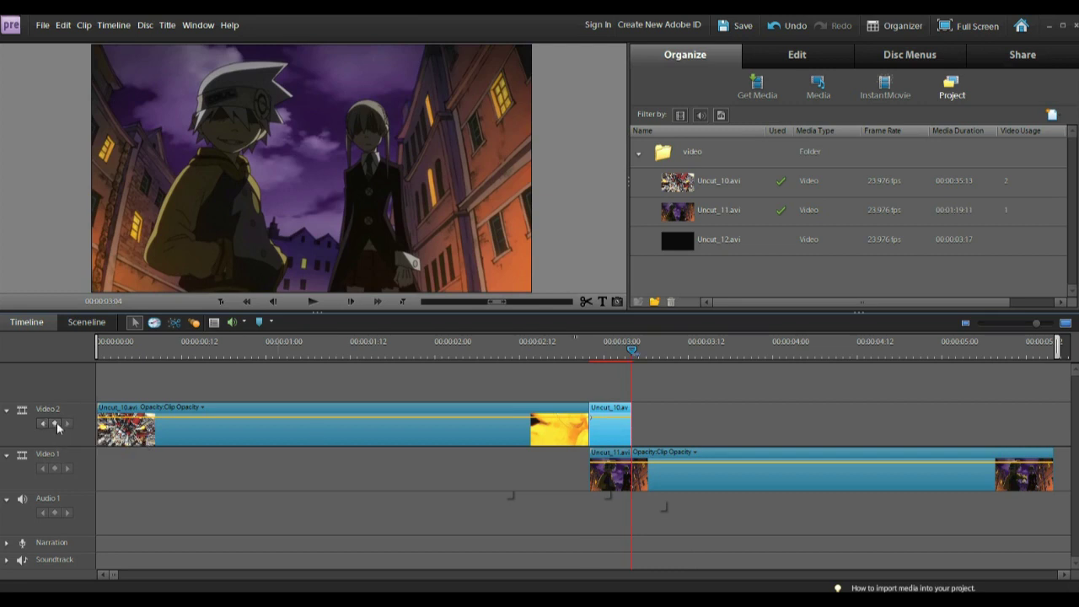
{"action": "left_click", "coordinate": [589, 345]}
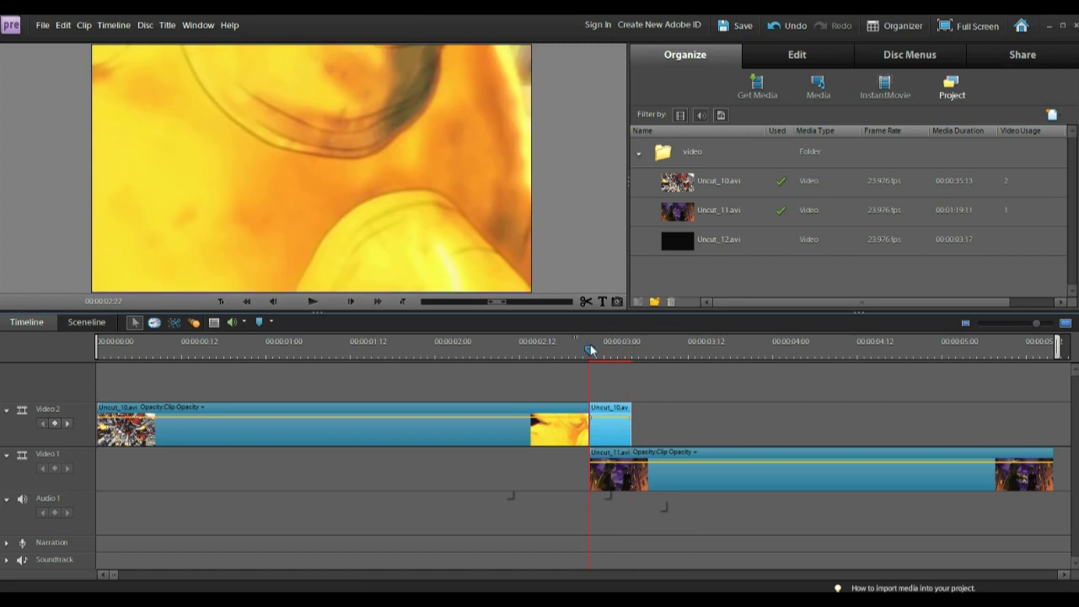
- Drag the opacity keyframe at 00:00:03:04 down to 0.00 and render the preview
{"action": "left_click_drag", "start_coordinate": [590, 349], "coordinate": [630, 354]}
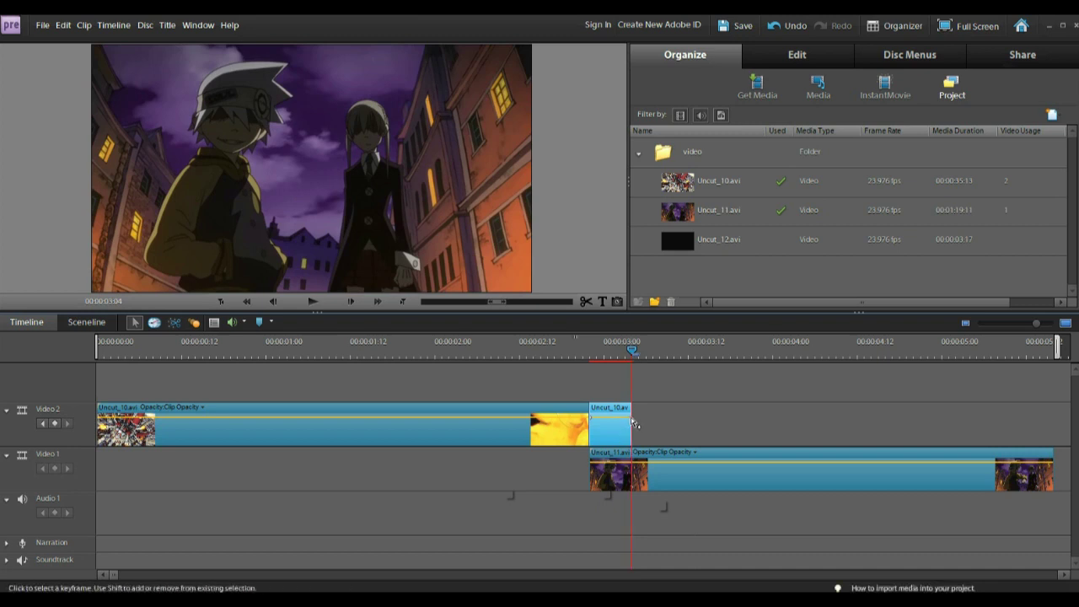
{"action": "mouse_move", "coordinate": [638, 445]}
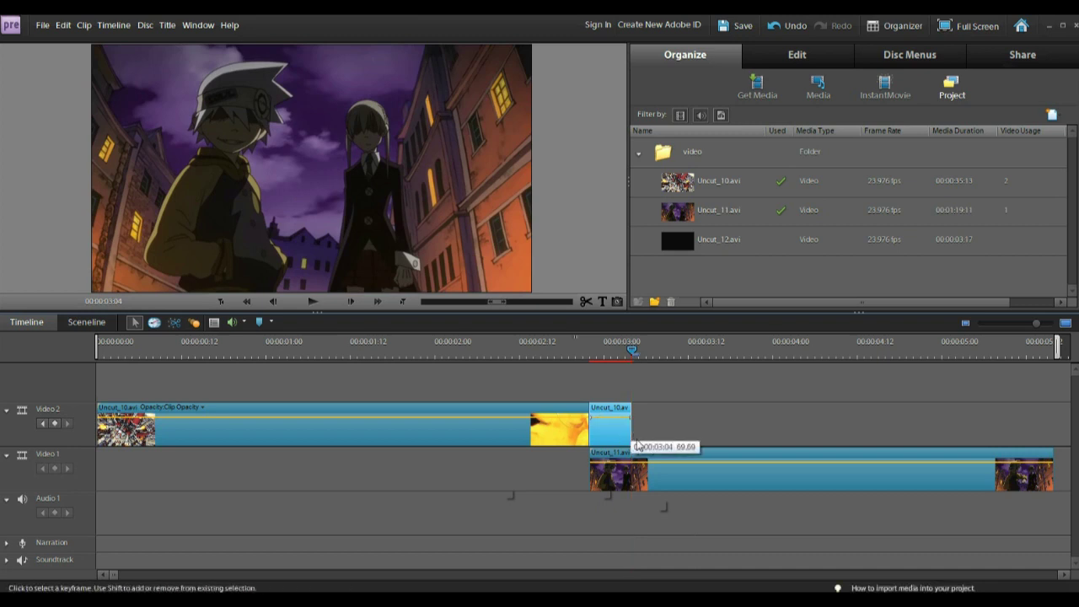
{"action": "left_click_drag", "start_coordinate": [637, 445], "coordinate": [653, 498]}
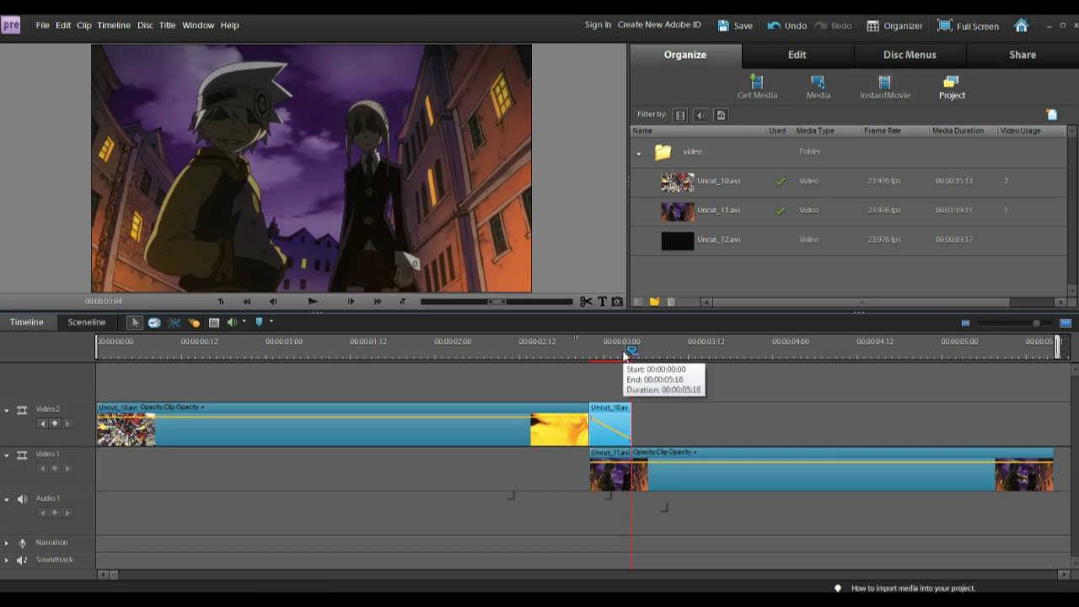
{"action": "key", "text": "Return"}
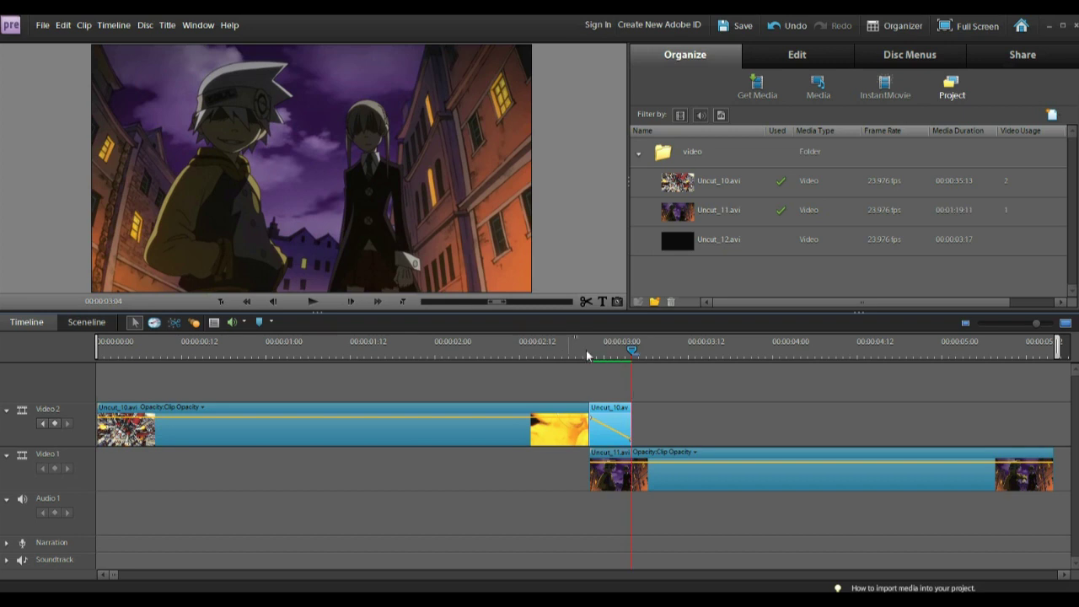
{"action": "left_click", "coordinate": [455, 344]}
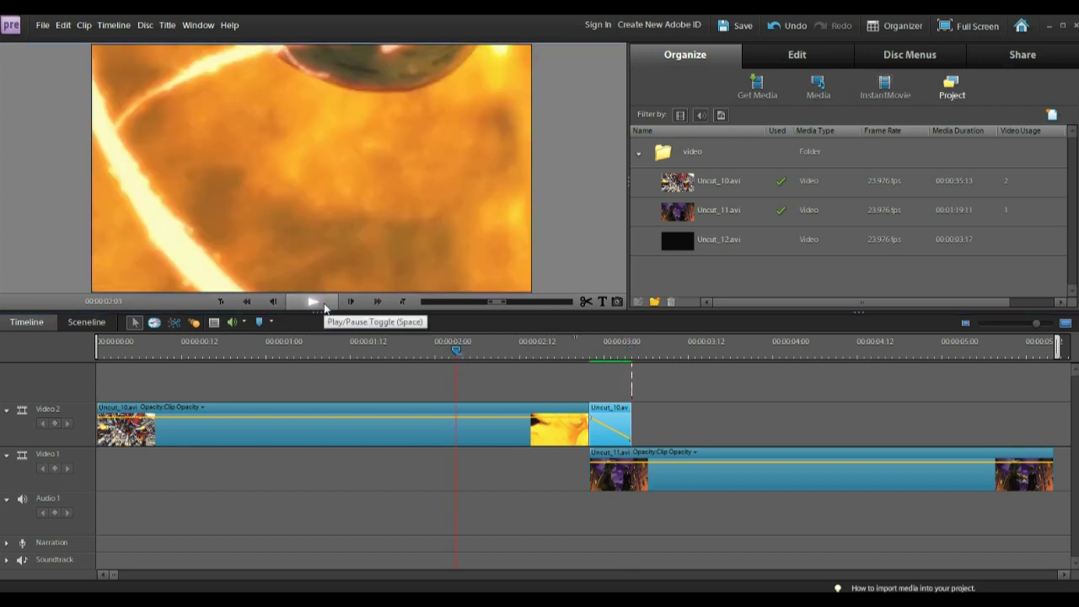
{"action": "left_click", "coordinate": [324, 308]}
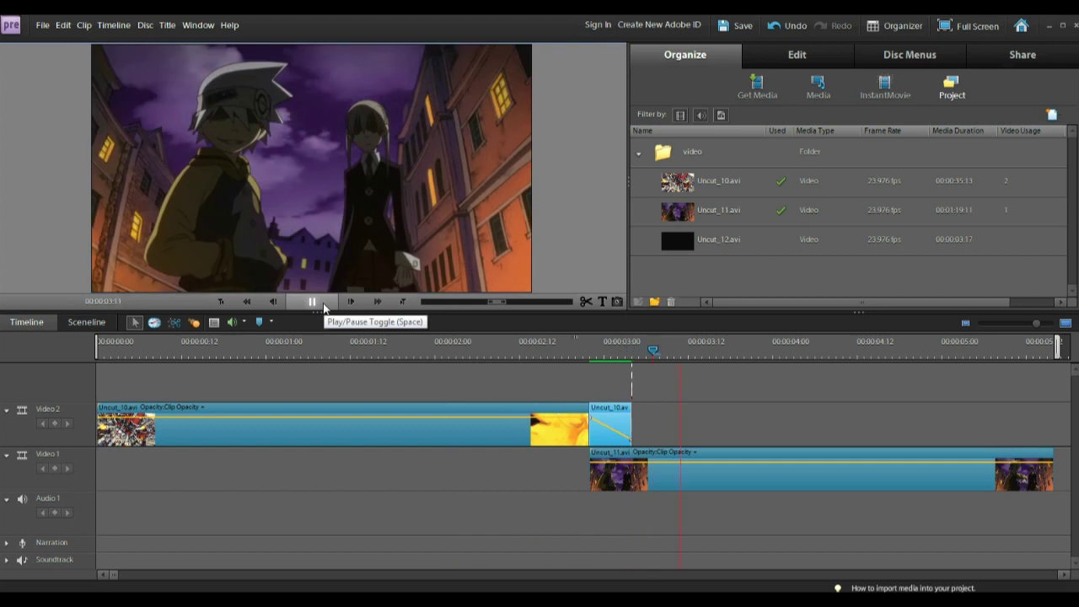
{"action": "left_click", "coordinate": [323, 303]}
{"action": "left_click_drag", "start_coordinate": [544, 345], "coordinate": [631, 357]}
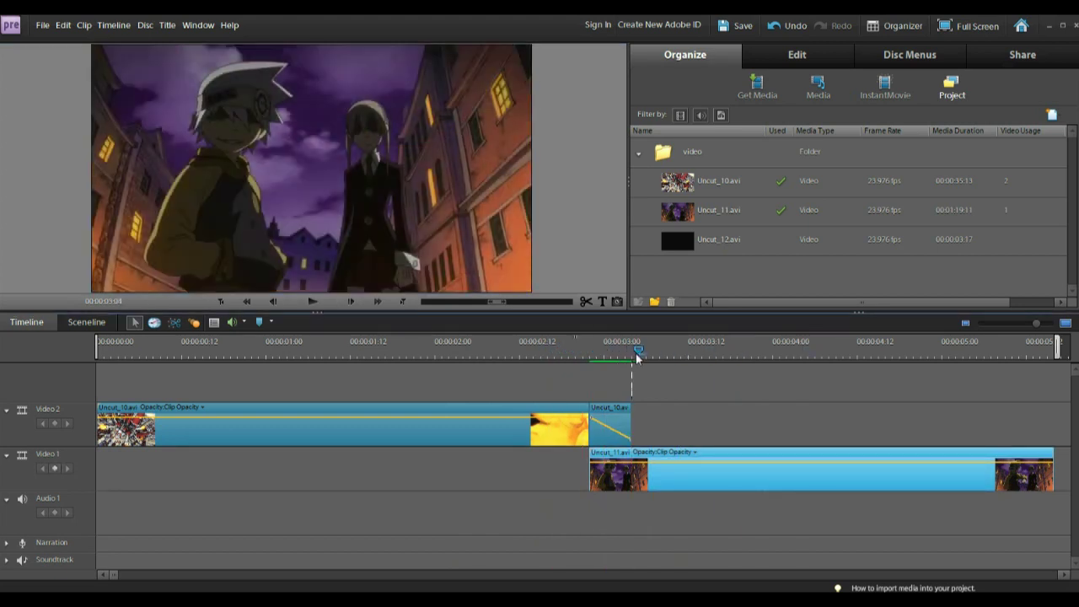
{"action": "left_click", "coordinate": [523, 355]}
{"action": "left_click_drag", "start_coordinate": [519, 355], "coordinate": [644, 381]}
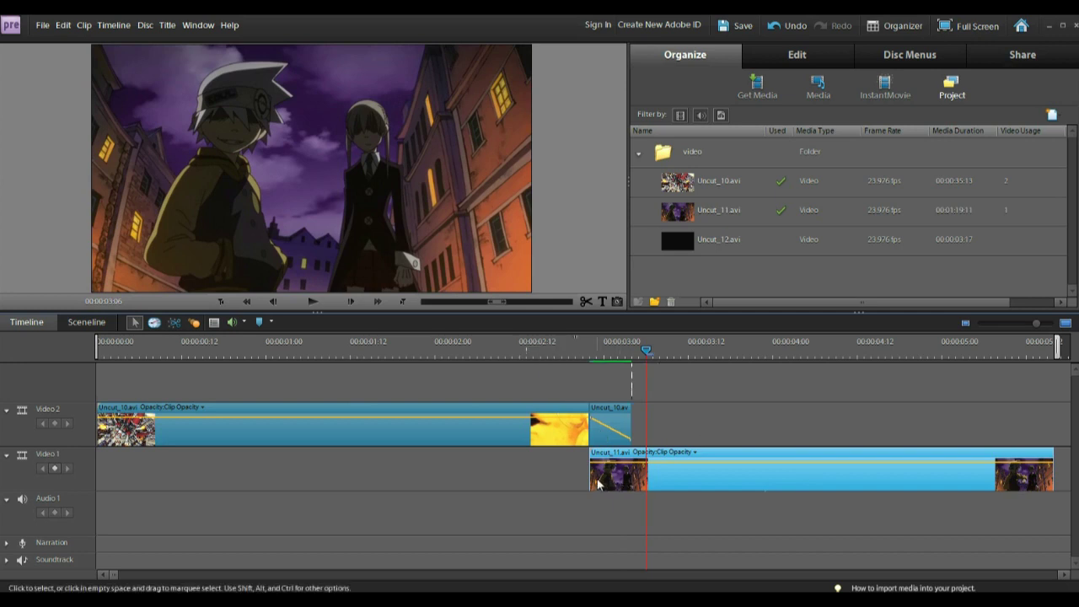
- Shift Uncut_11.avi to start near 00:00:04:00, render, and scrub back into the fade
{"action": "left_click_drag", "start_coordinate": [602, 482], "coordinate": [767, 477]}
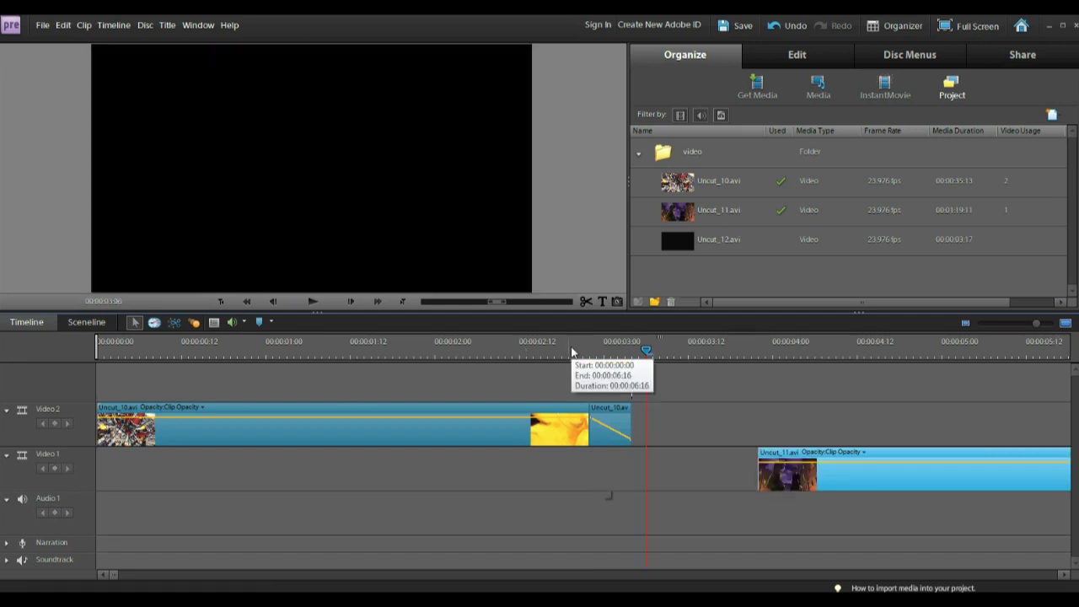
{"action": "key", "text": "Return"}
{"action": "left_click_drag", "start_coordinate": [547, 351], "coordinate": [640, 364]}
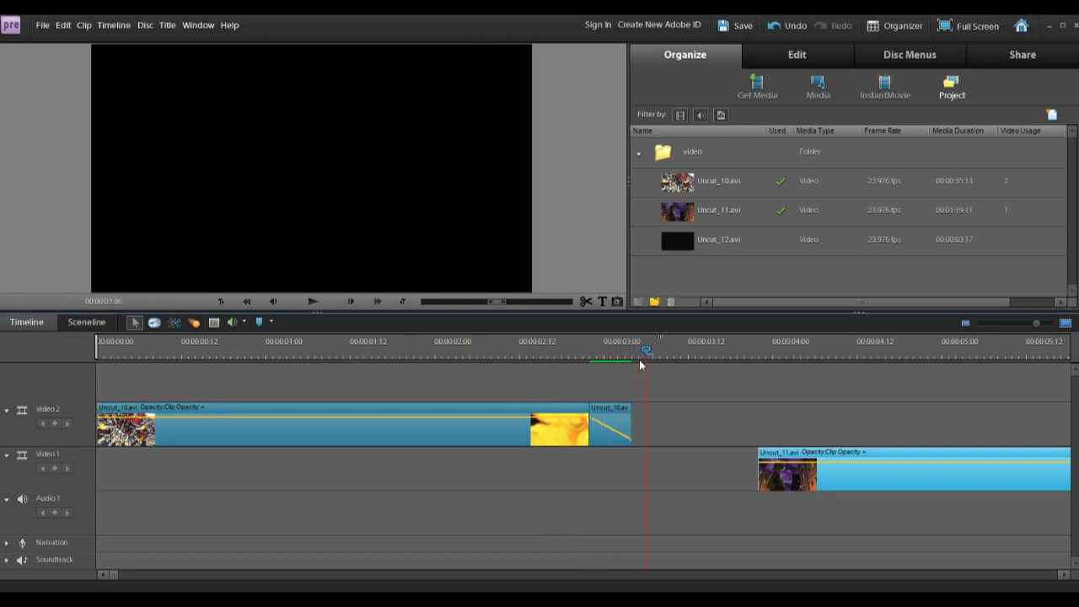